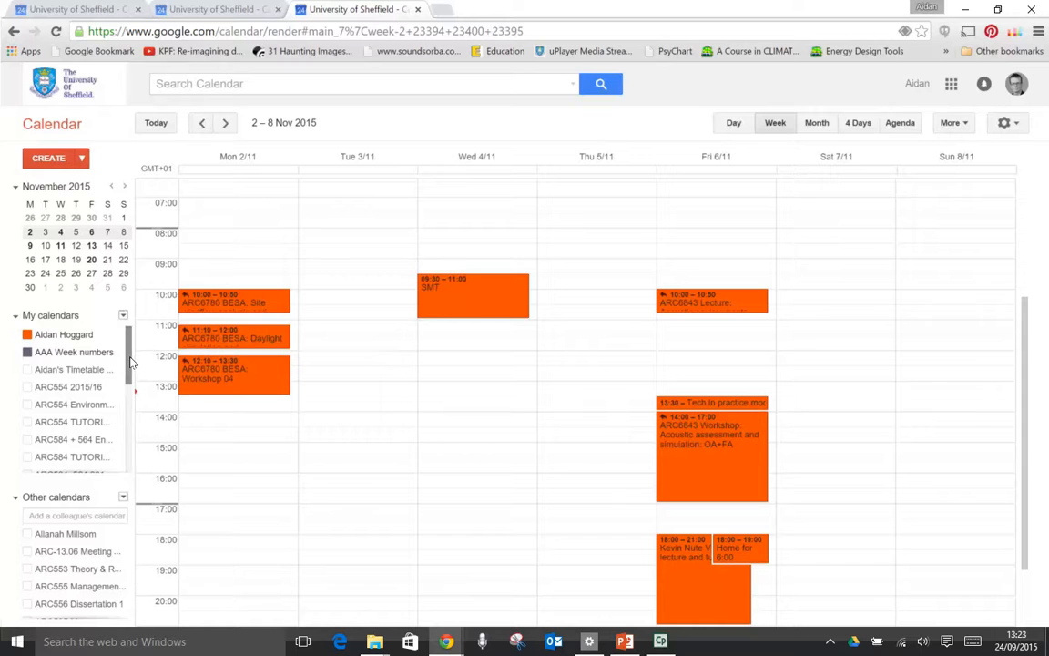
Step: Display only the ARC6780 2015/16 calendar from the personal calendar list
scroll(124, 404, "down", 1)
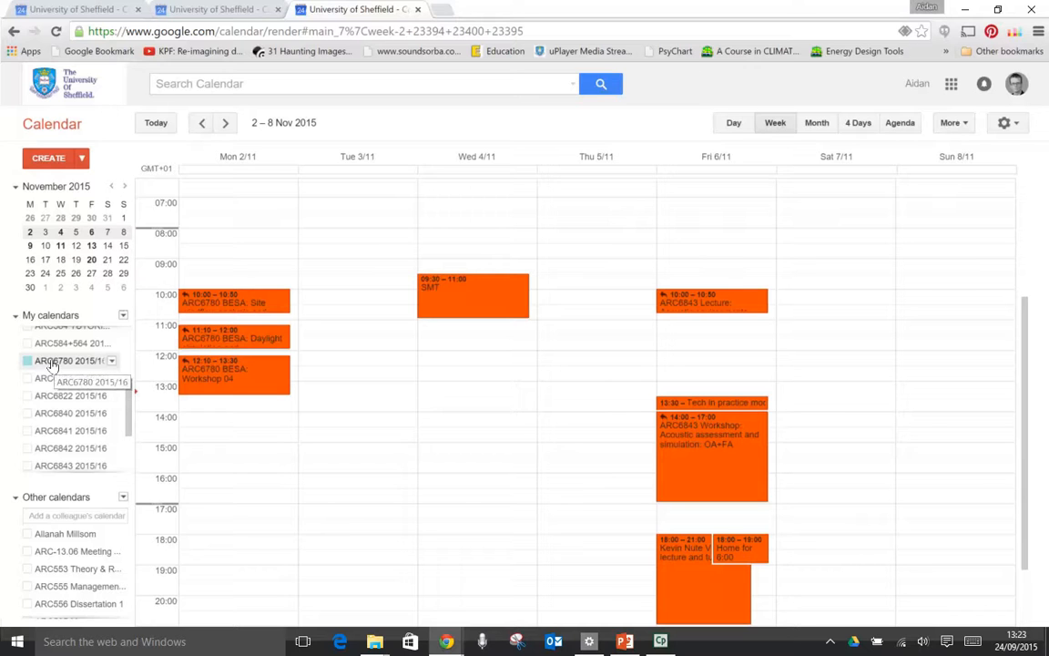
left_click(110, 363)
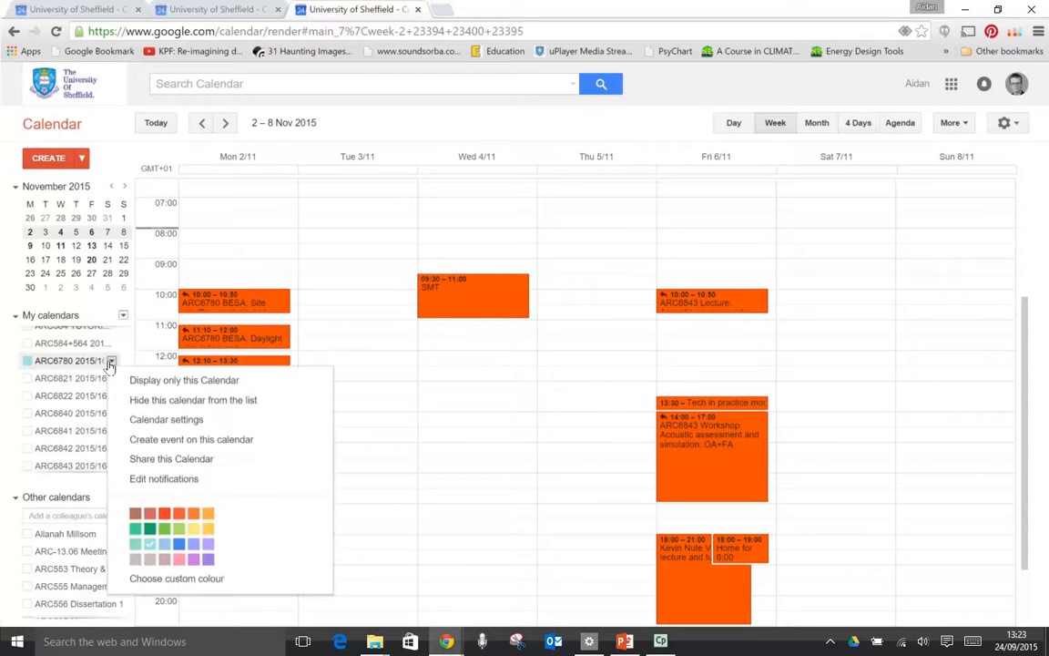
left_click(141, 380)
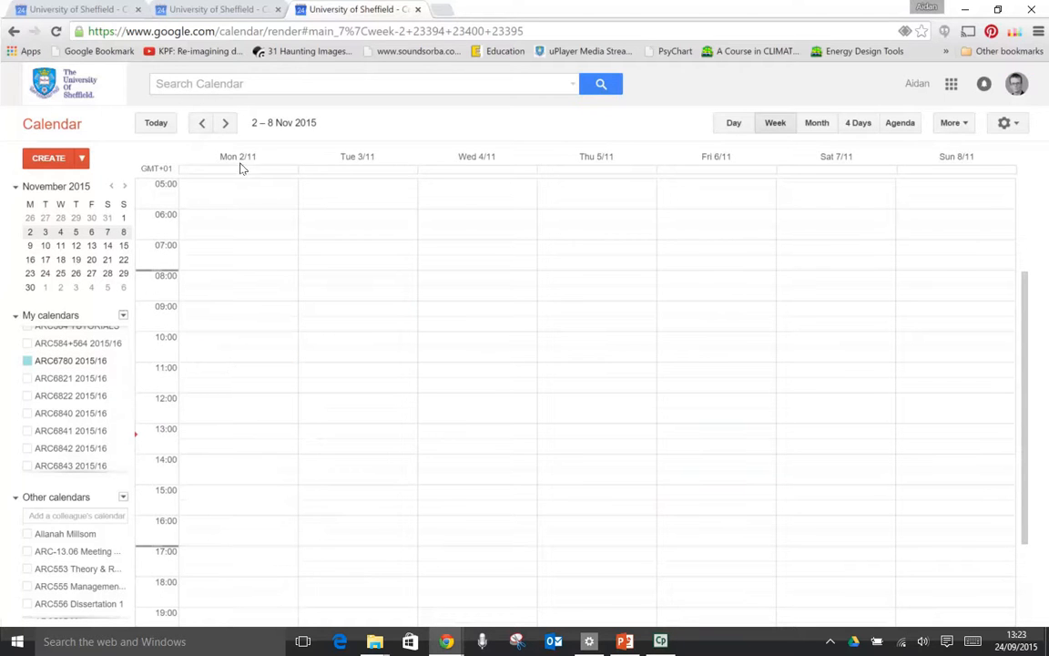
Step: Move the week view on to 9–15 November 2015 to check the ARC6780 sessions
left_click(224, 125)
left_click(221, 125)
left_click(201, 125)
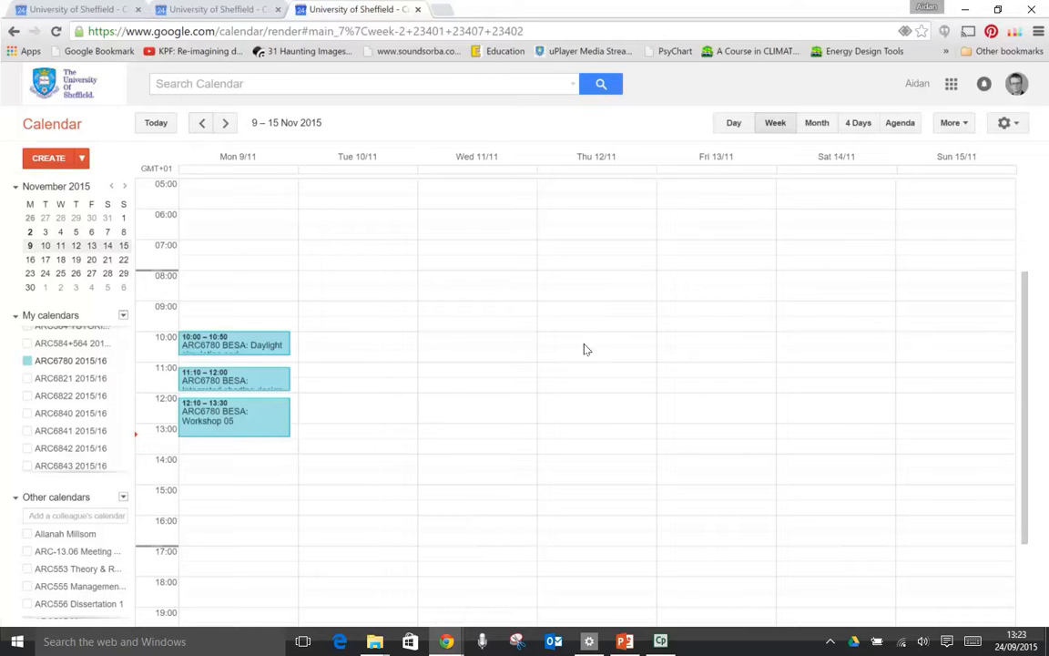
Step: Switch the ARC6780 calendar to month view and show October 2015
left_click(813, 125)
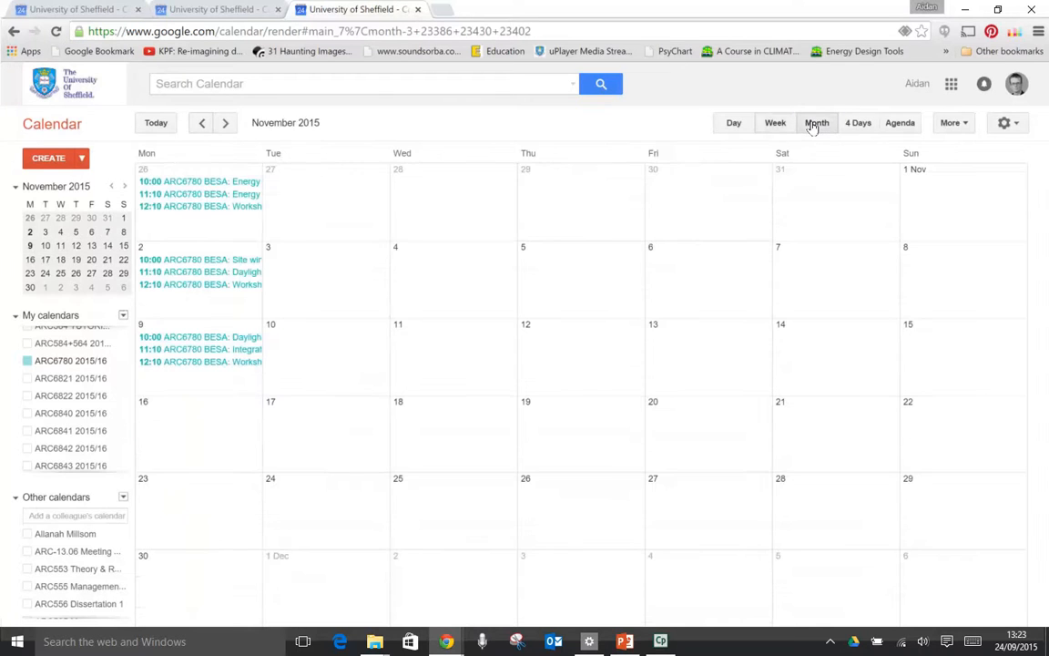
scroll(398, 353, "up", 1)
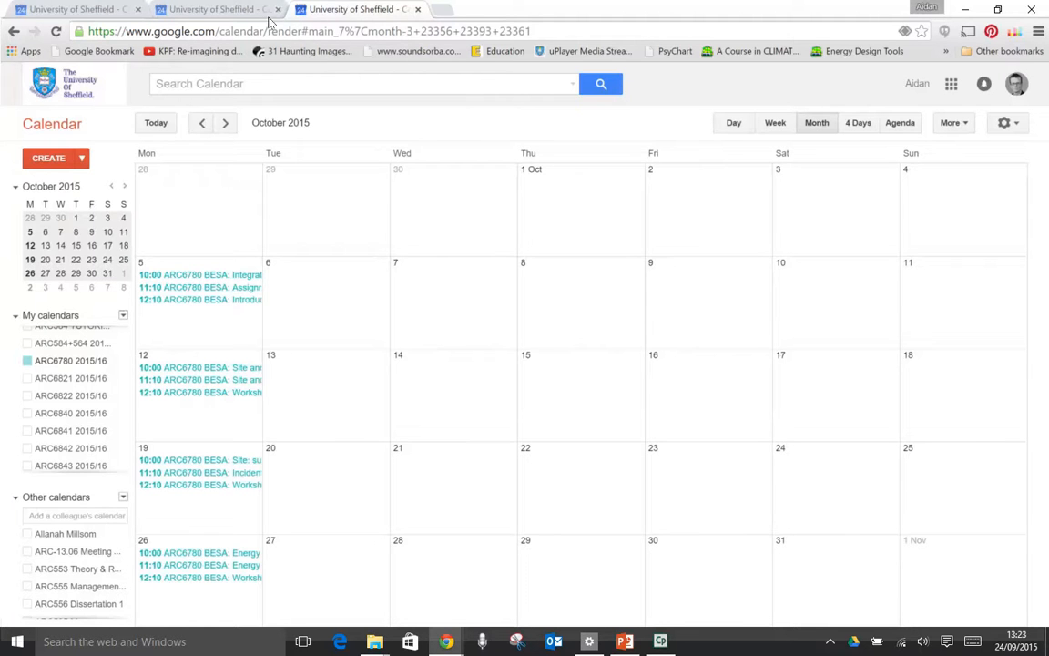
left_click(239, 11)
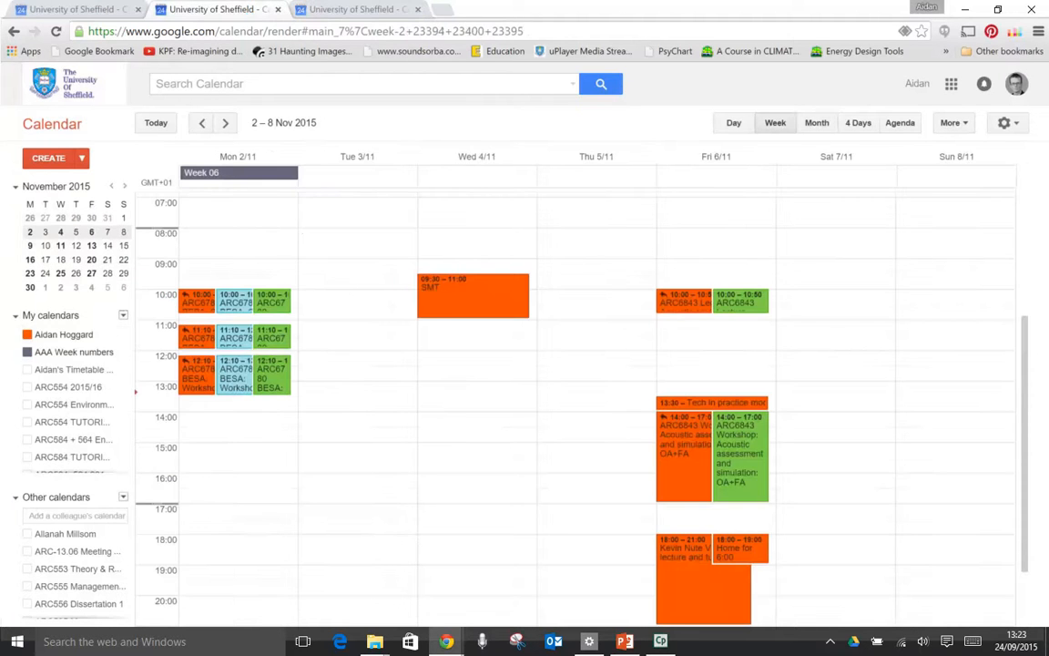
left_click(358, 11)
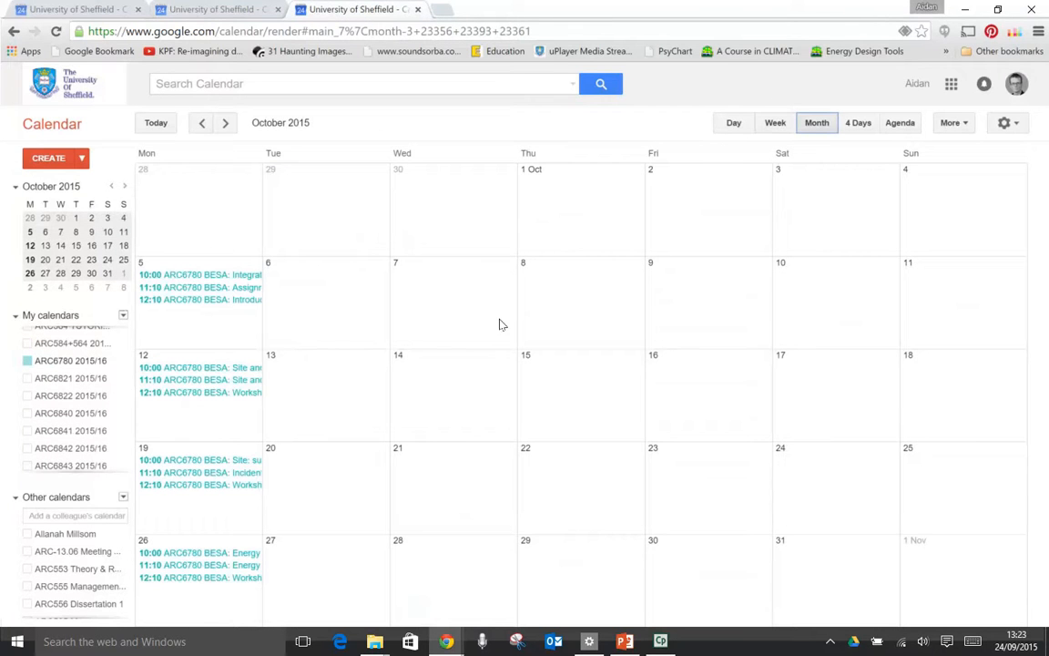
Step: Show the AAA Week numbers calendar together with the ARC6780 2015/16 events
scroll(133, 379, "up", 1)
scroll(133, 379, "up", 3)
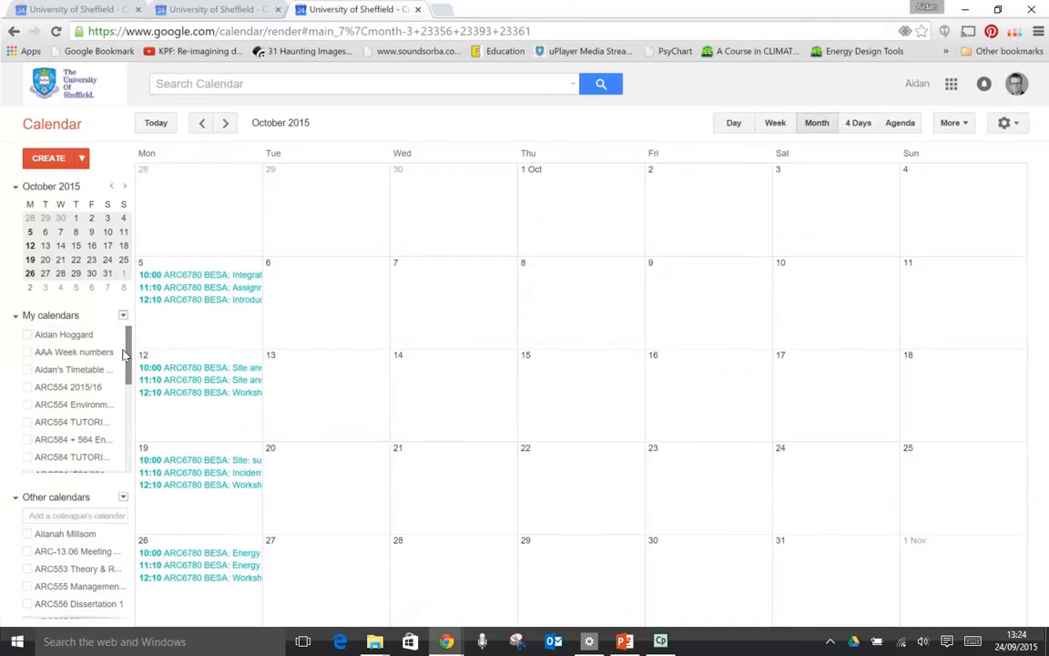
left_click(28, 353)
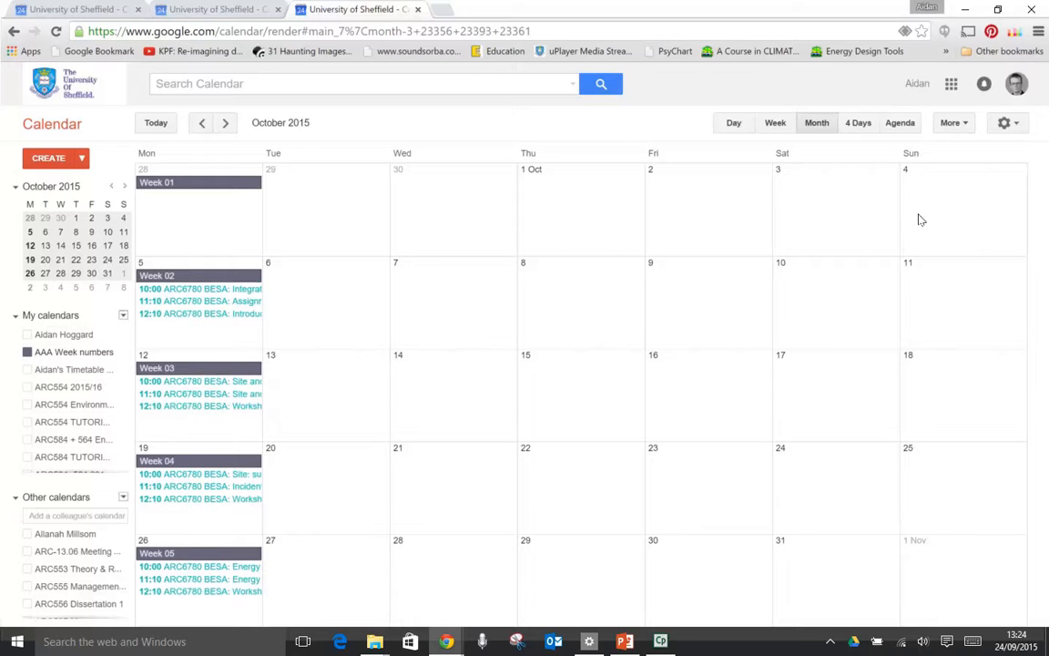
Step: Switch to the Agenda view and look through the list of ARC6780 sessions
key("ctrl")
key("ctrl")
key("ctrl")
key("ctrl")
left_click(900, 125)
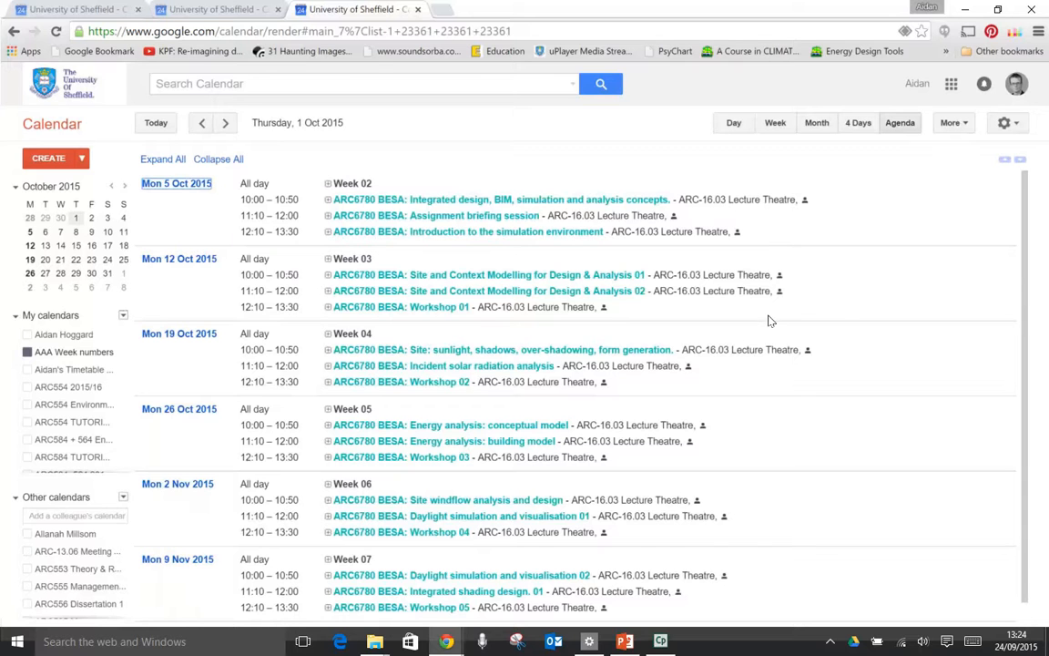
scroll(770, 321, "down", 1)
scroll(799, 325, "up", 1)
scroll(799, 326, "down", 1)
scroll(799, 325, "up", 1)
scroll(799, 325, "down", 1)
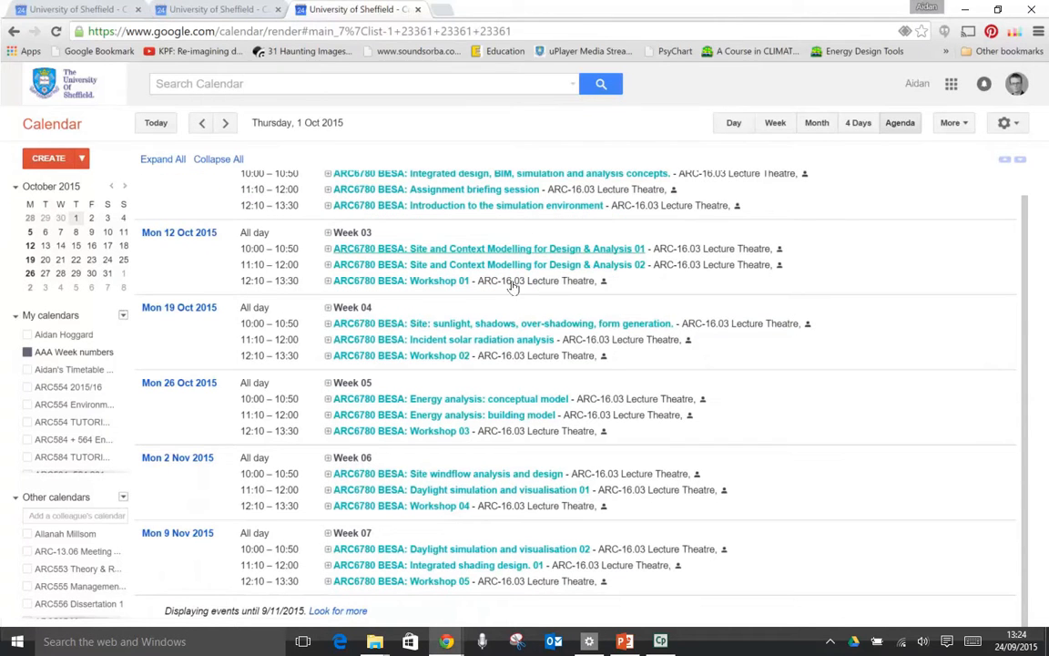
Step: Page the agenda through earlier and later start dates and return it to today's date
left_click(203, 124)
left_click(202, 124)
left_click(224, 125)
left_click(224, 125)
left_click(224, 125)
left_click(224, 125)
left_click(224, 125)
left_click(224, 125)
left_click(224, 125)
left_click(224, 125)
left_click(224, 125)
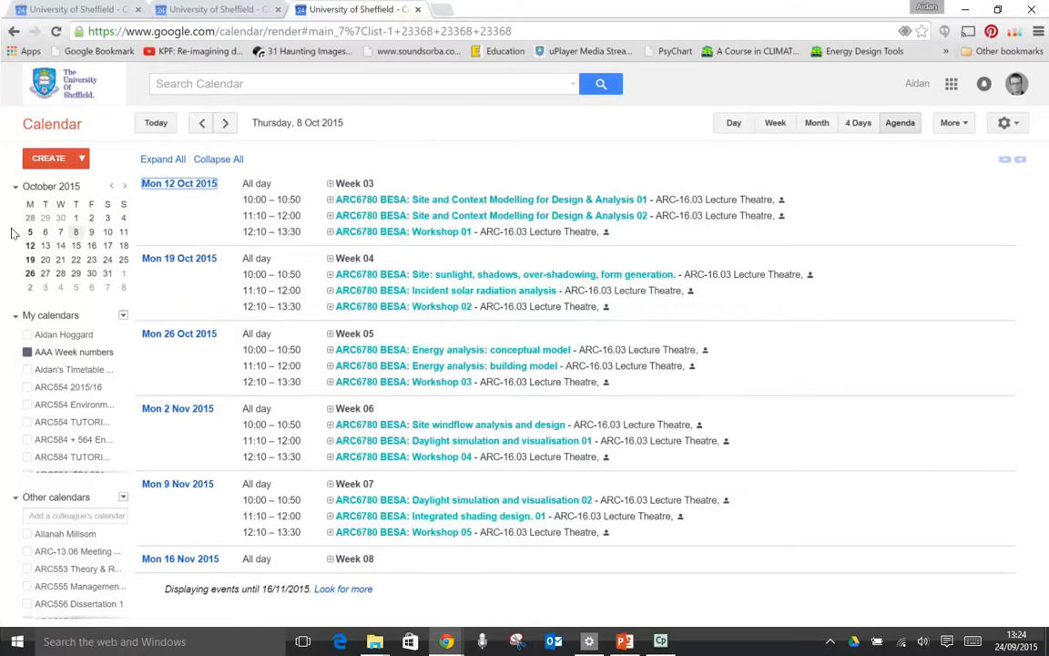
left_click(153, 124)
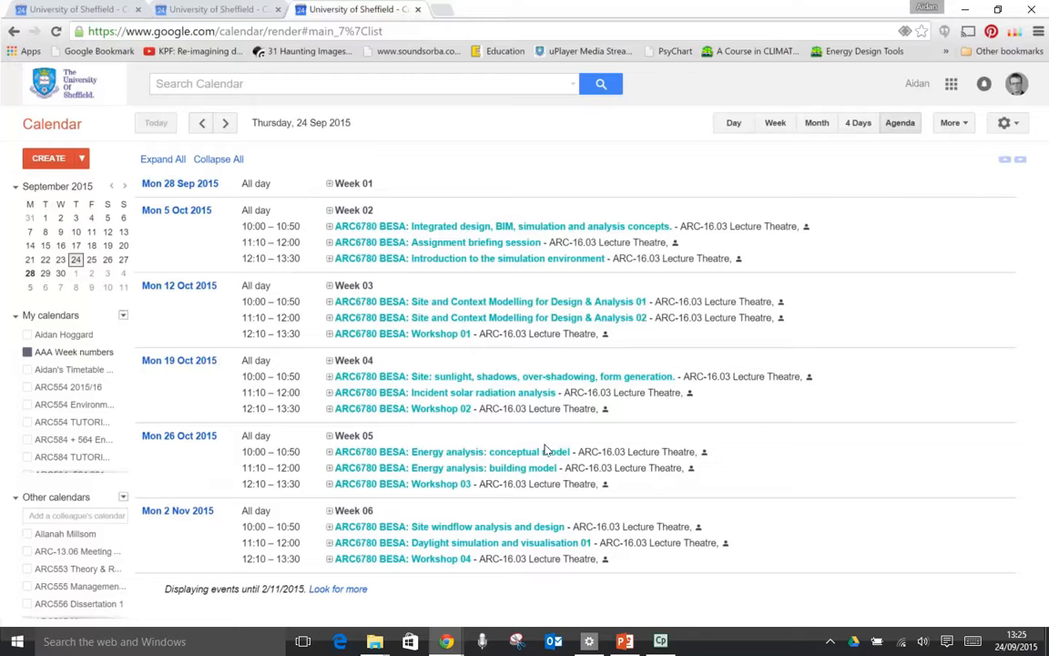
Step: View the details of the conceptual model energy analysis and Workshop 02 events, and expand and collapse the whole agenda
left_click(472, 453)
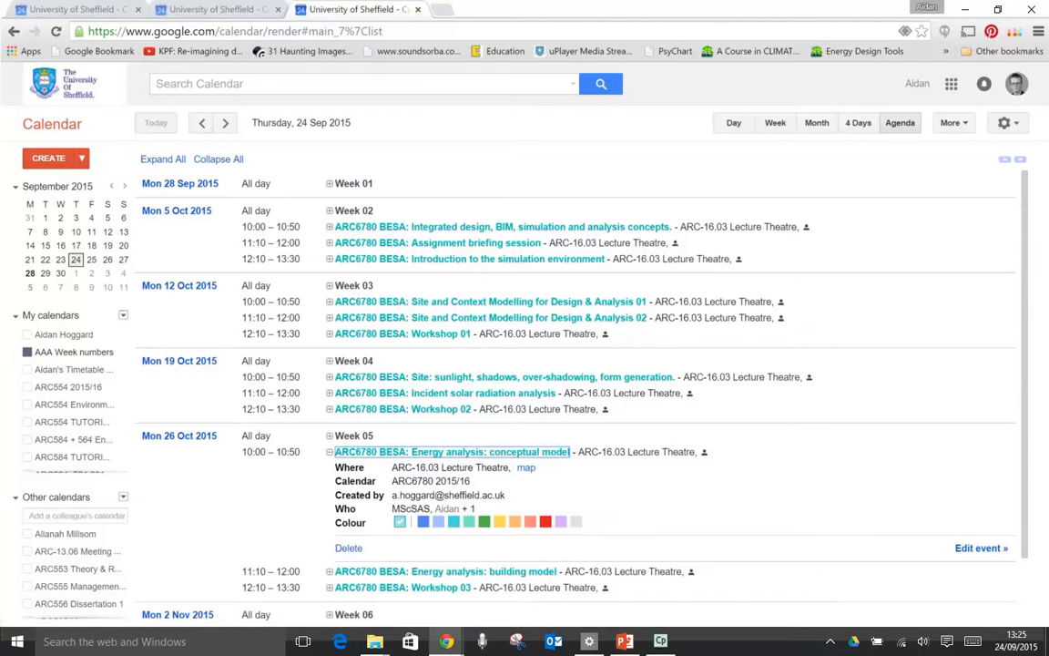
left_click(335, 409)
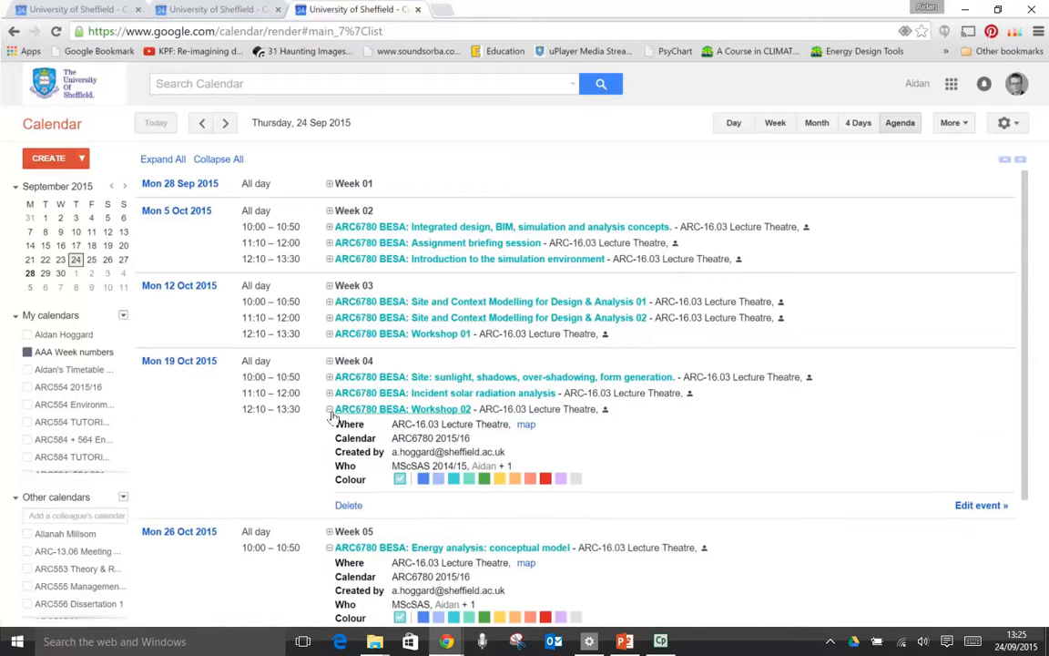
left_click(164, 161)
left_click(210, 161)
left_click(209, 162)
left_click(210, 161)
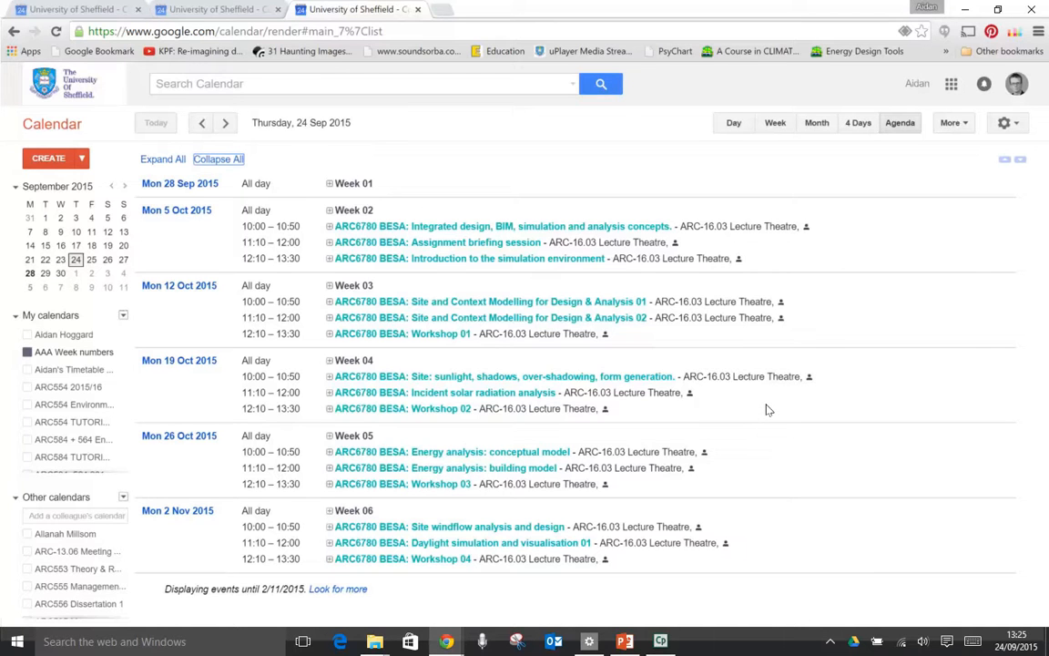
left_click(966, 127)
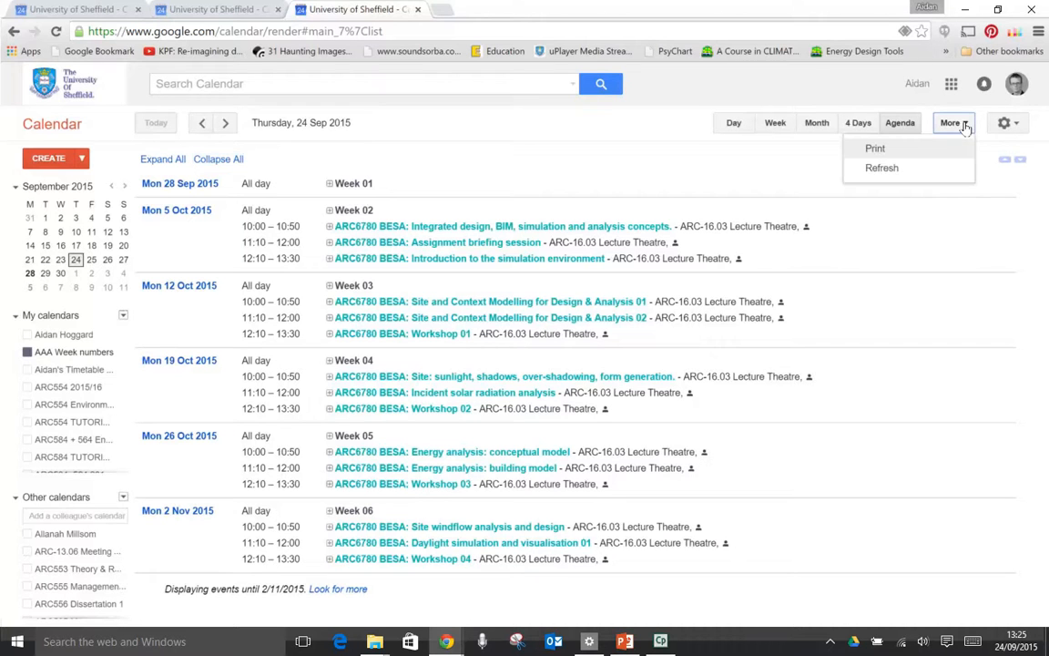
left_click(902, 151)
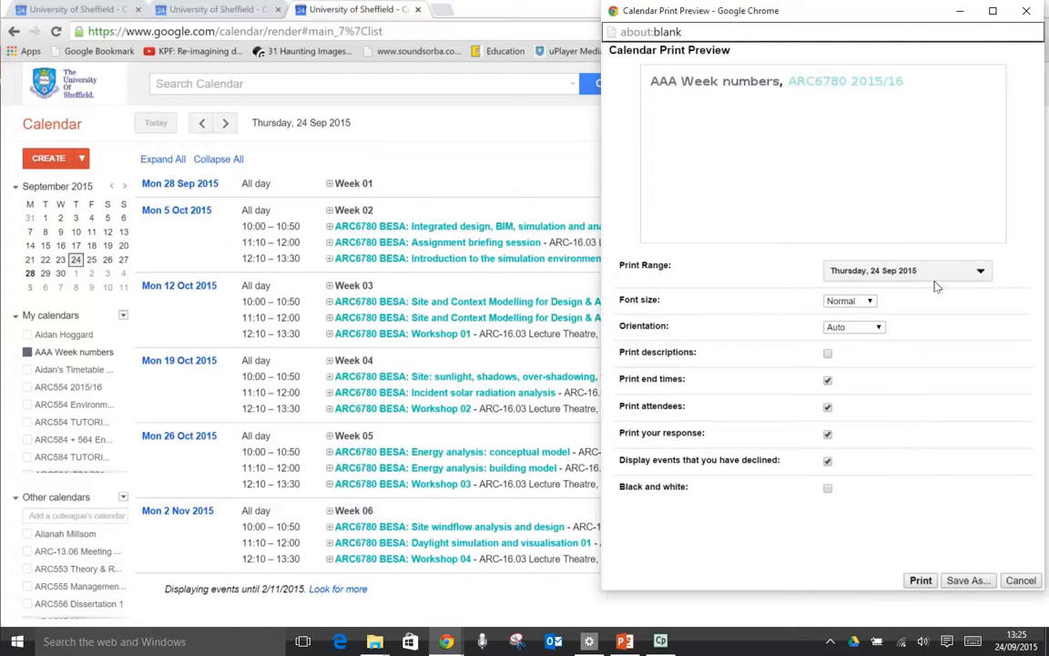
left_click(1022, 580)
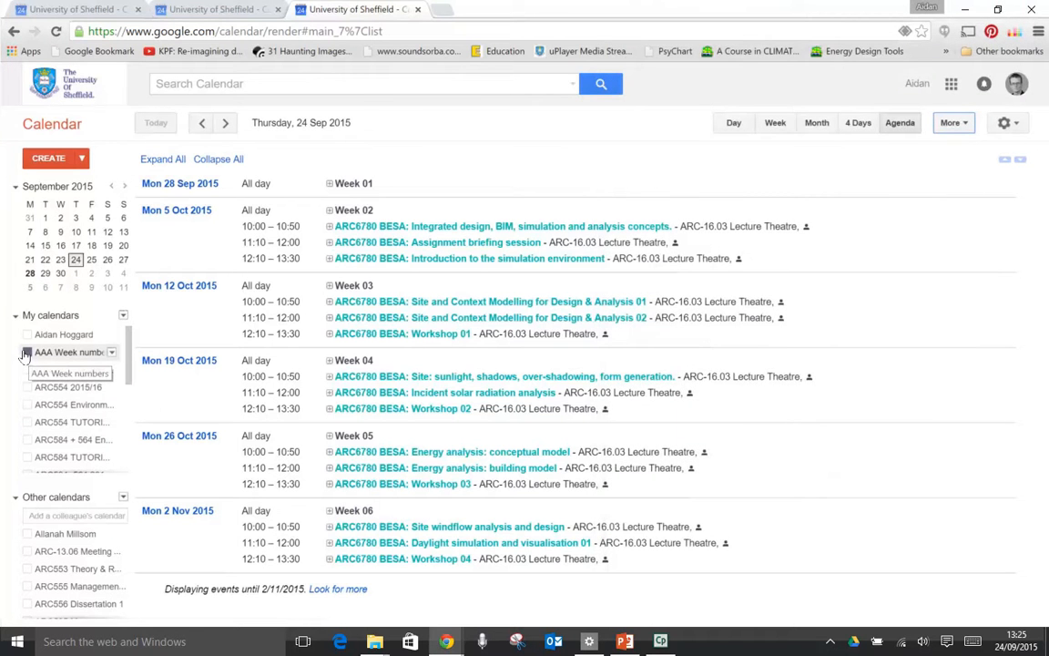
Step: Hide the AAA Week numbers calendar and open the print preview for ARC6780 2015/16
left_click(26, 354)
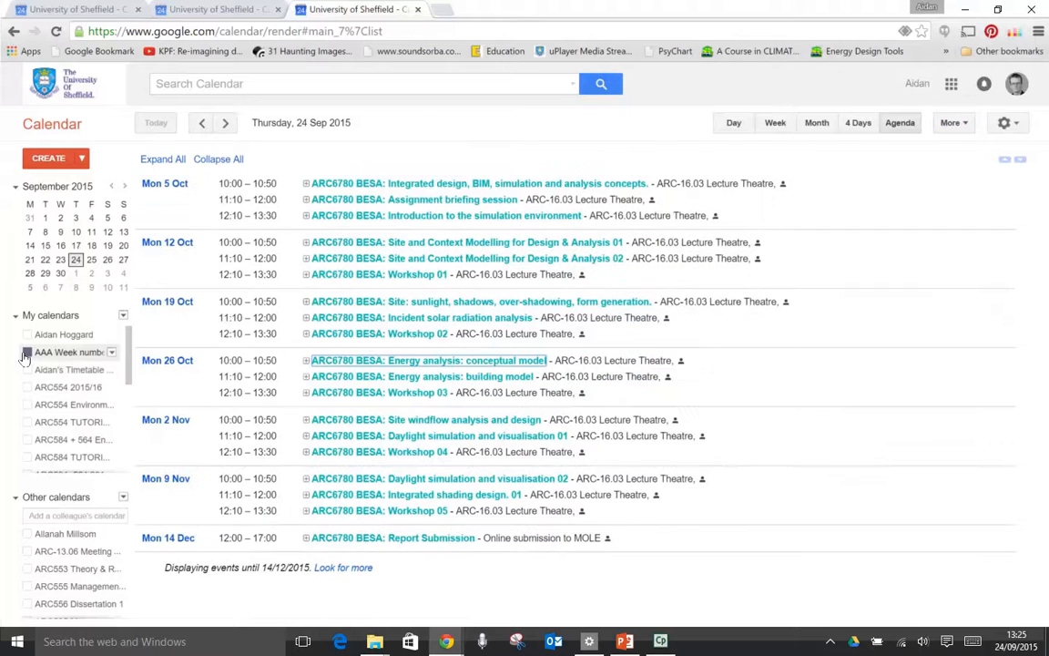
left_click(960, 127)
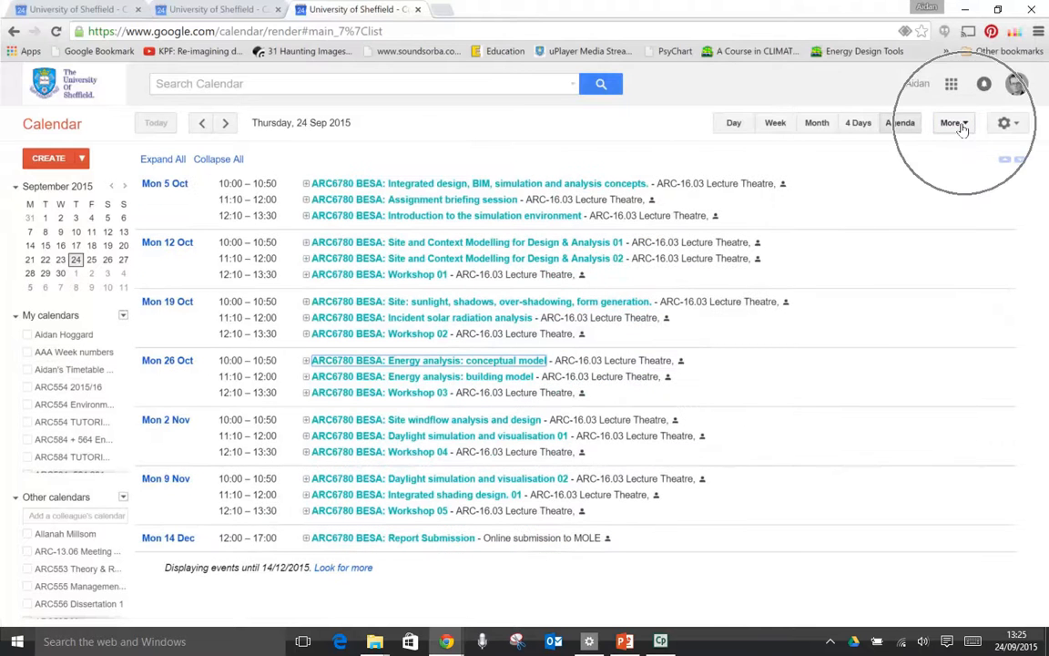
left_click(964, 129)
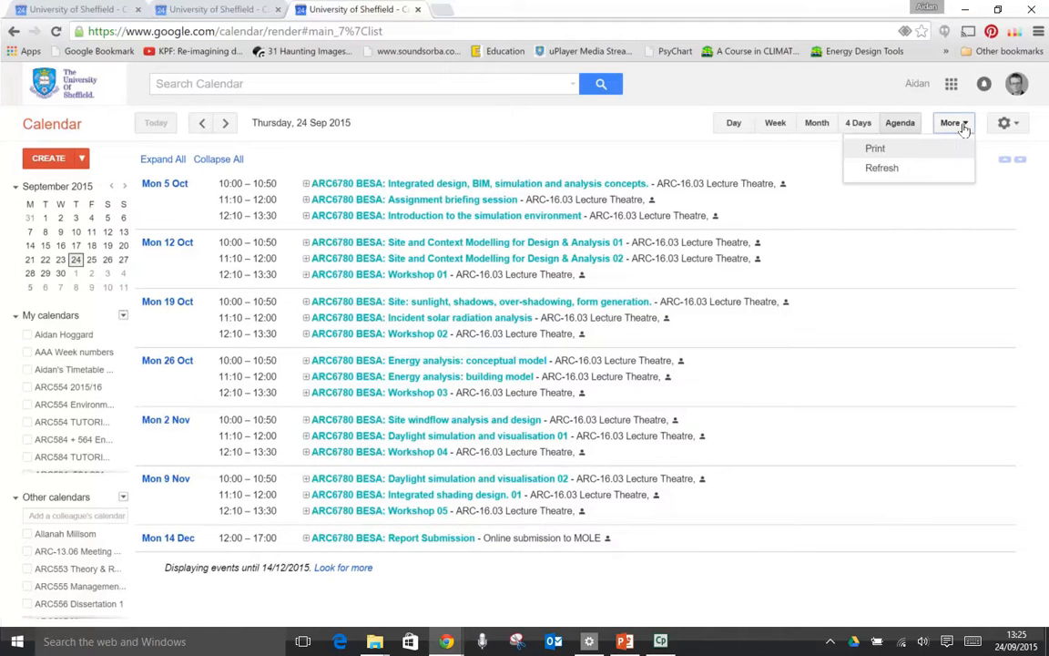
left_click(923, 153)
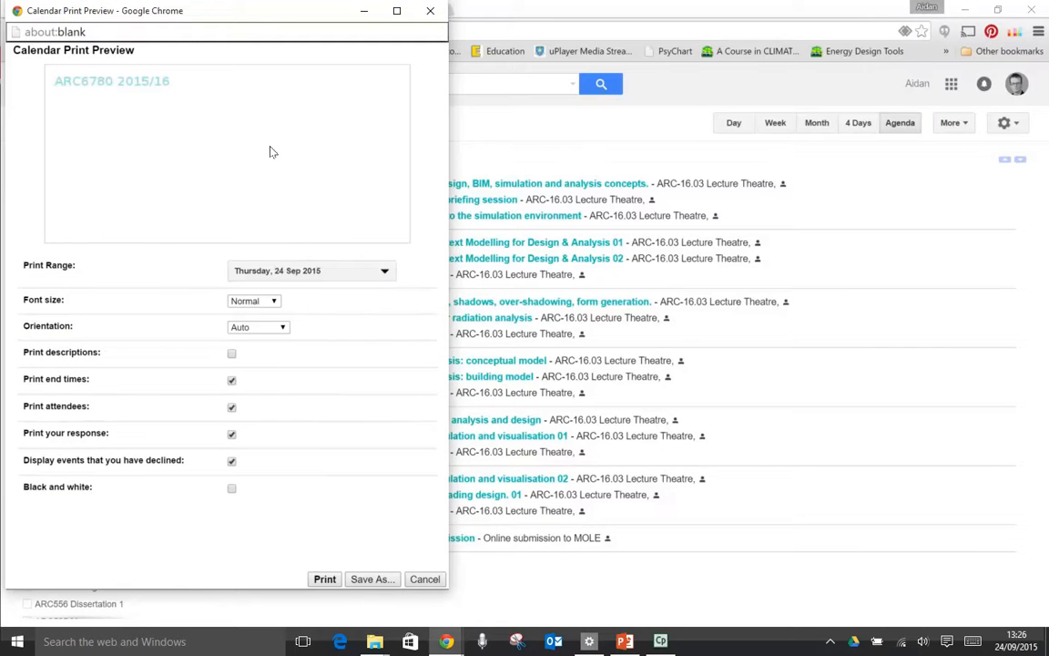
Step: Set the print range to run from 24/9/2015 to 29/2/2016
left_click(347, 272)
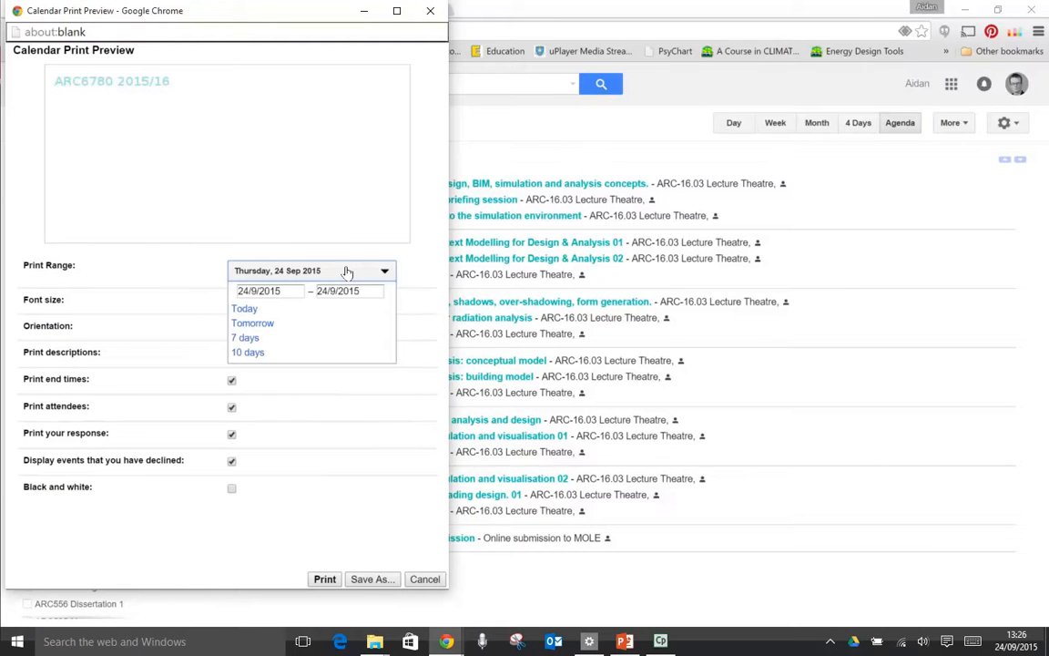
left_click(242, 310)
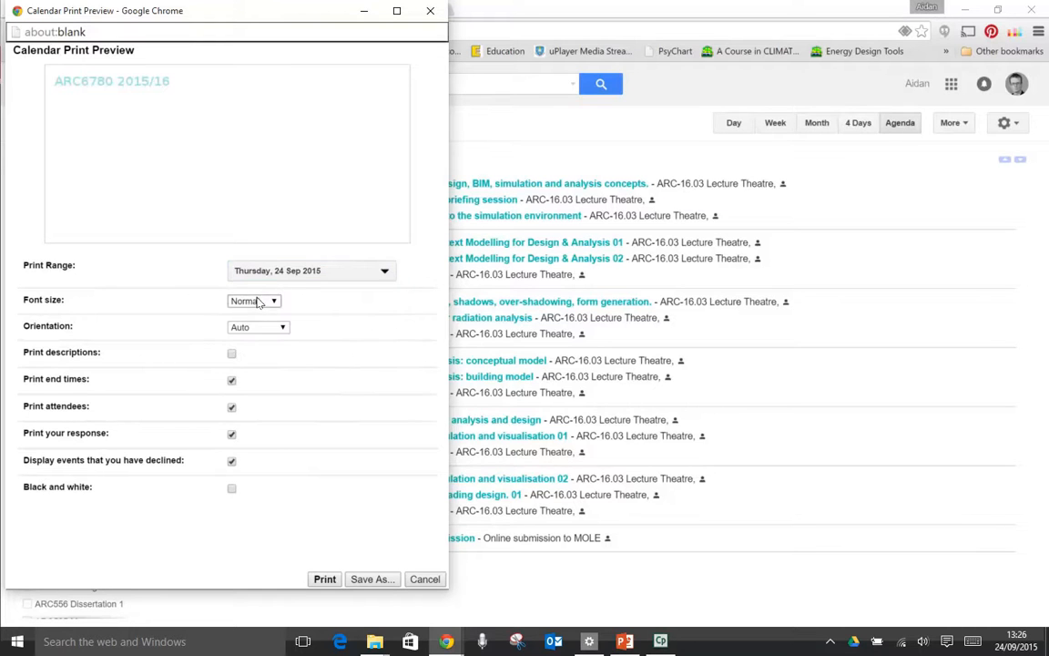
left_click(382, 272)
left_click(342, 290)
left_click(425, 308)
left_click(425, 307)
left_click(424, 308)
left_click(424, 310)
left_click(425, 310)
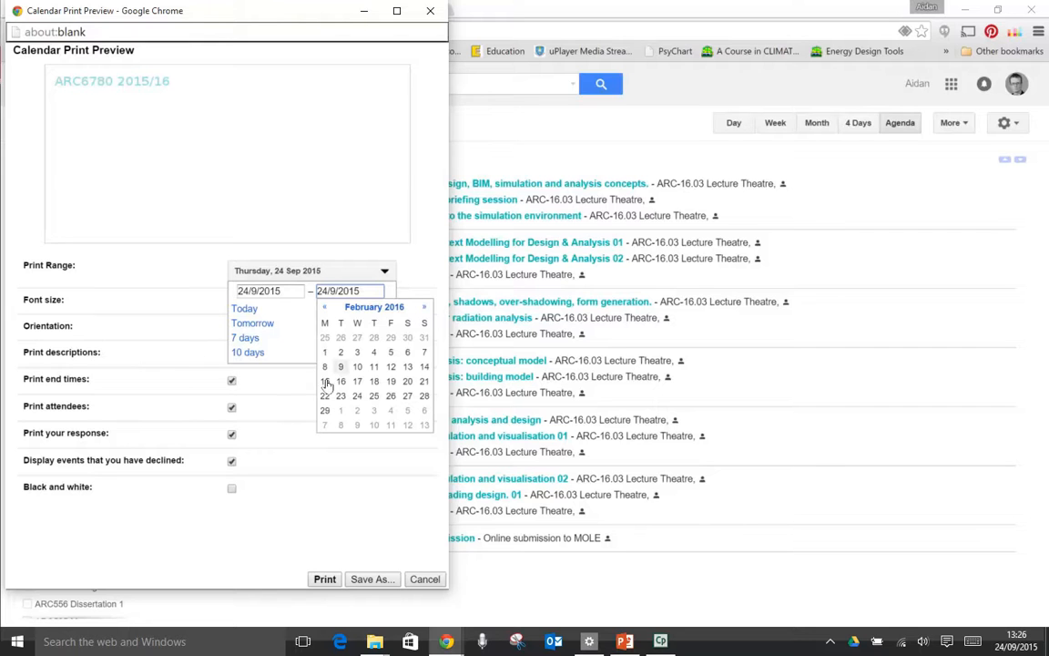
left_click(324, 410)
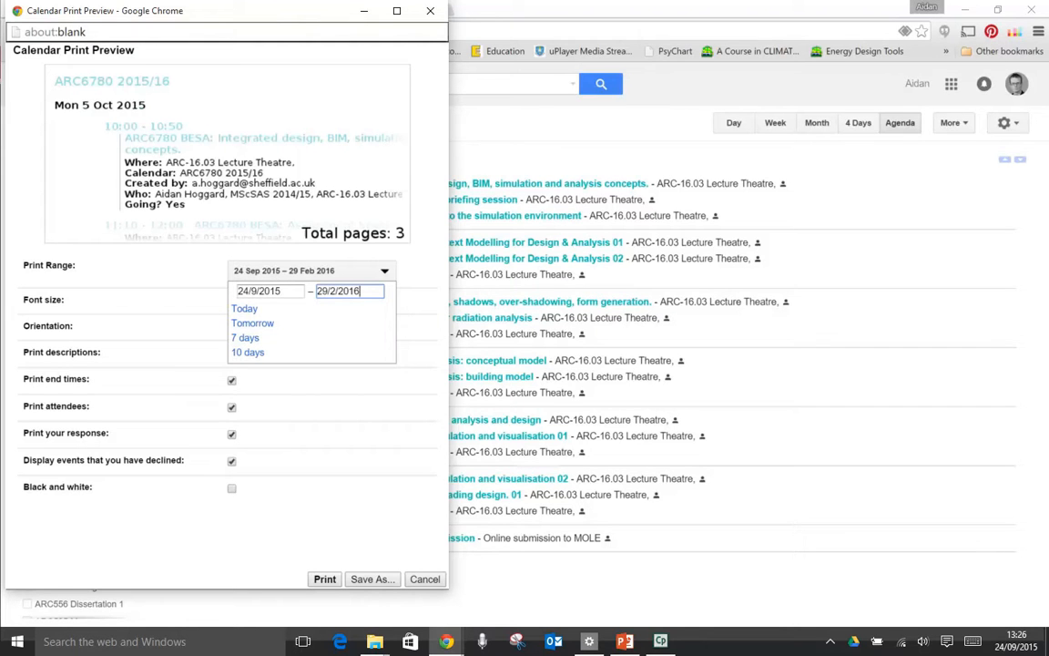
left_click(205, 278)
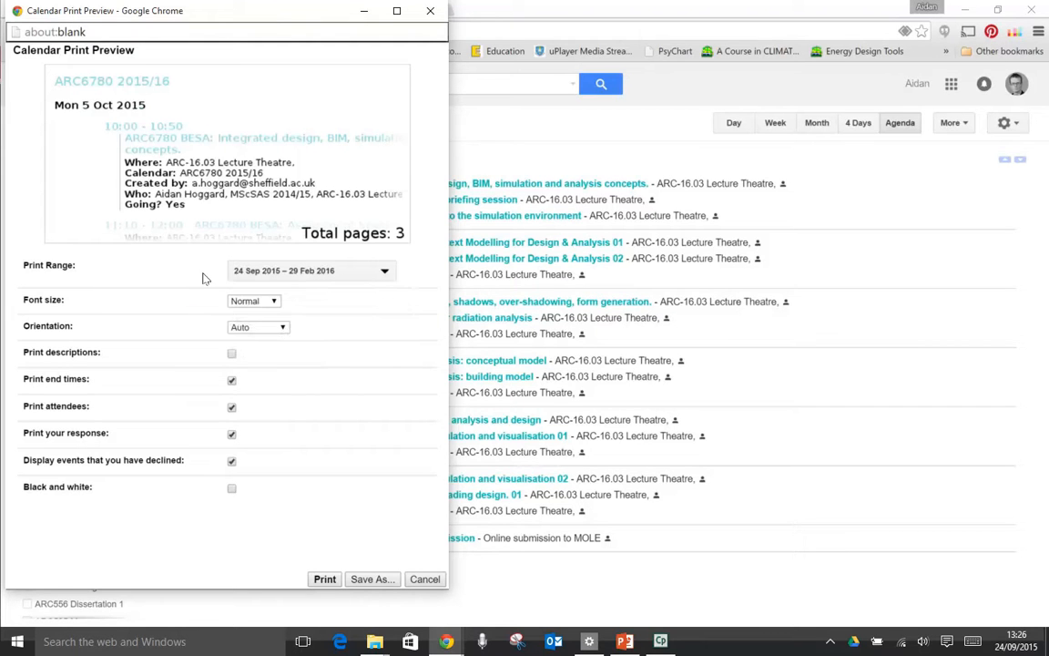
Step: Set the printout's font size to Smallest and keep its orientation on Auto
left_click(272, 303)
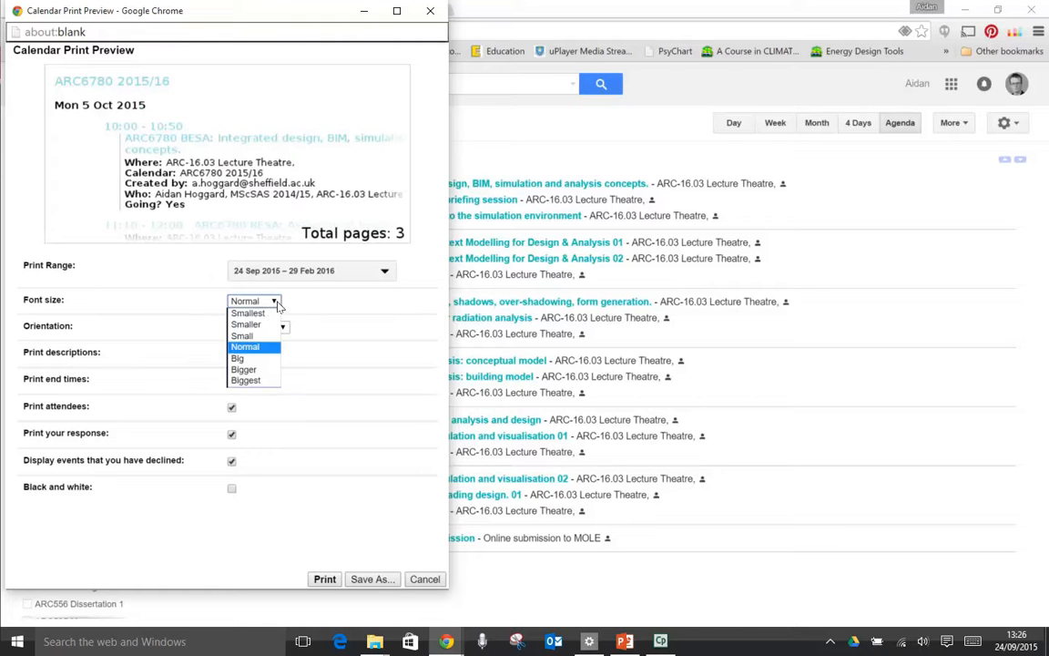
left_click(261, 314)
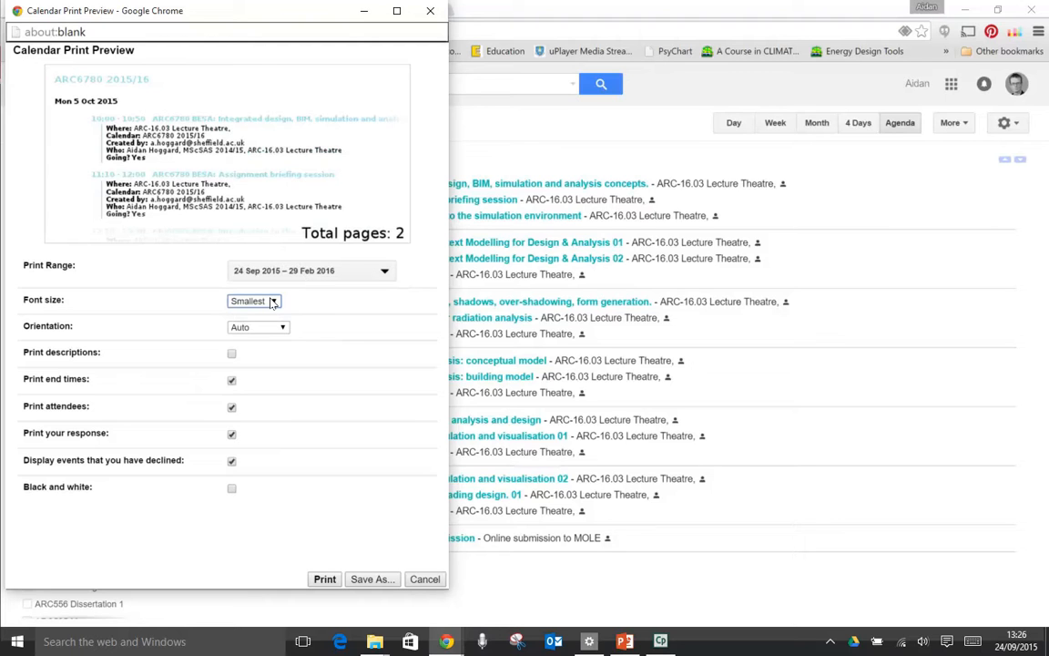
left_click(284, 328)
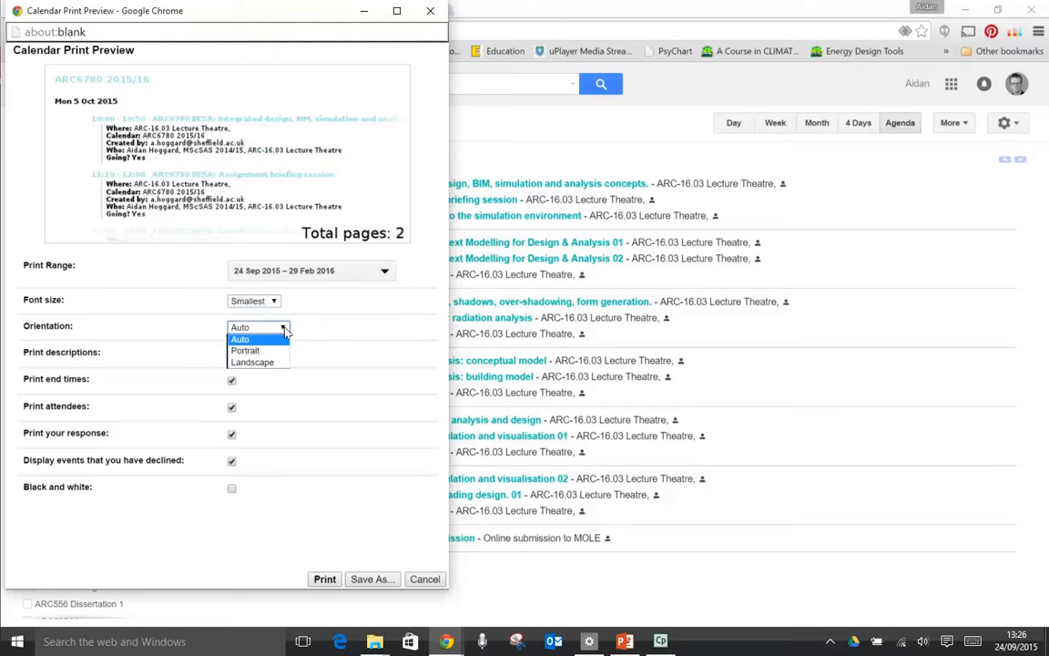
left_click(315, 340)
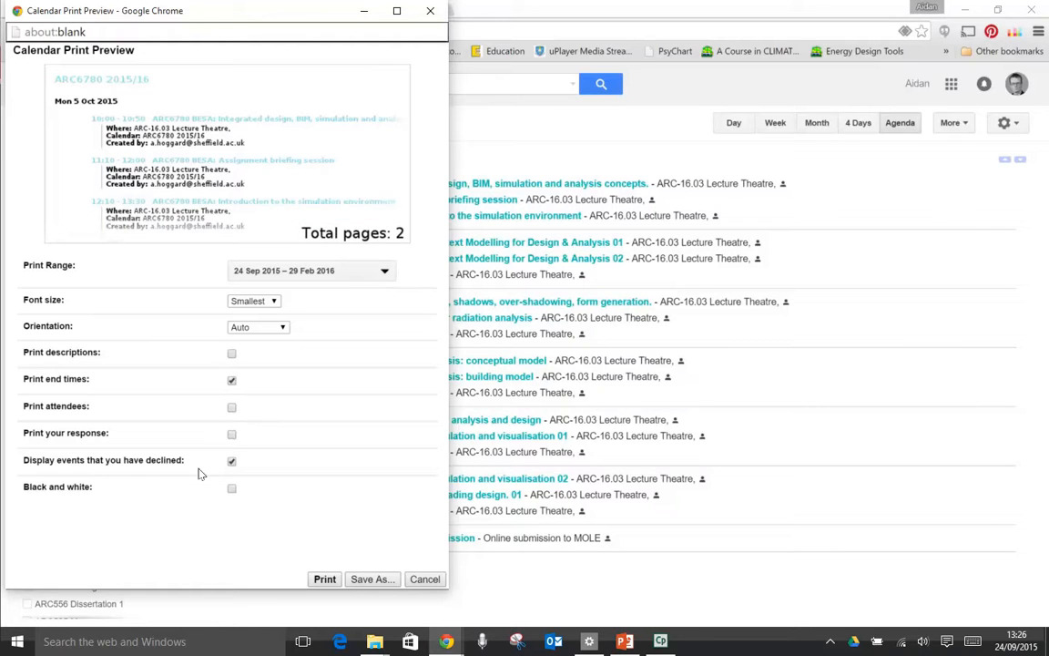
Step: Leave attendees, your response and declined events out of the printout and save the calendar as a PDF
left_click(232, 463)
left_click(368, 580)
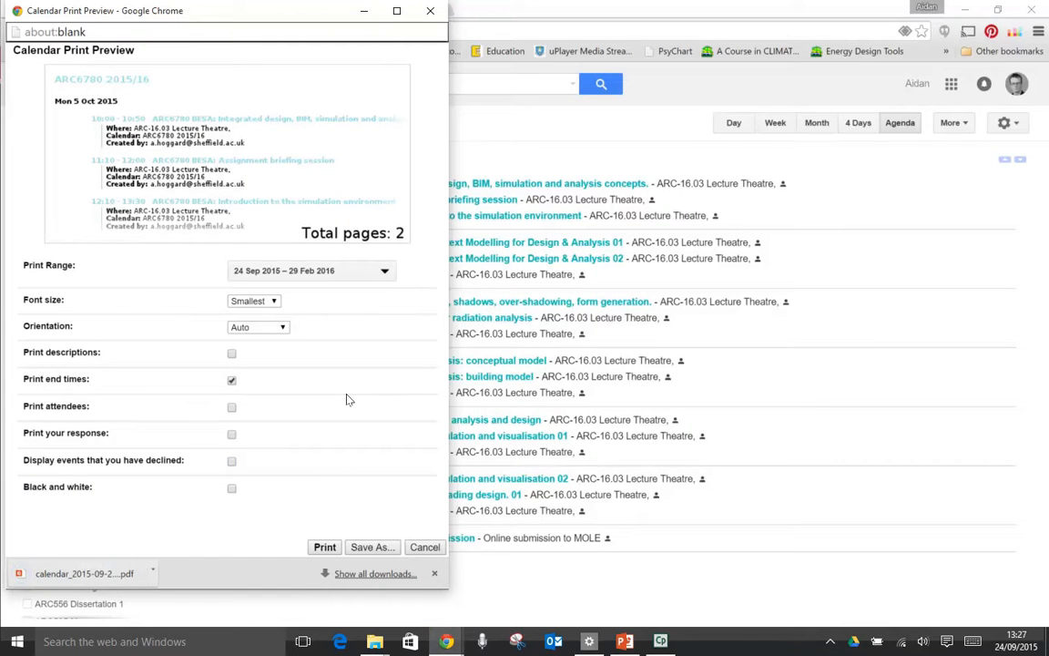
Step: Open the downloaded calendar PDF with the system viewer and look through both of its pages
left_click(153, 573)
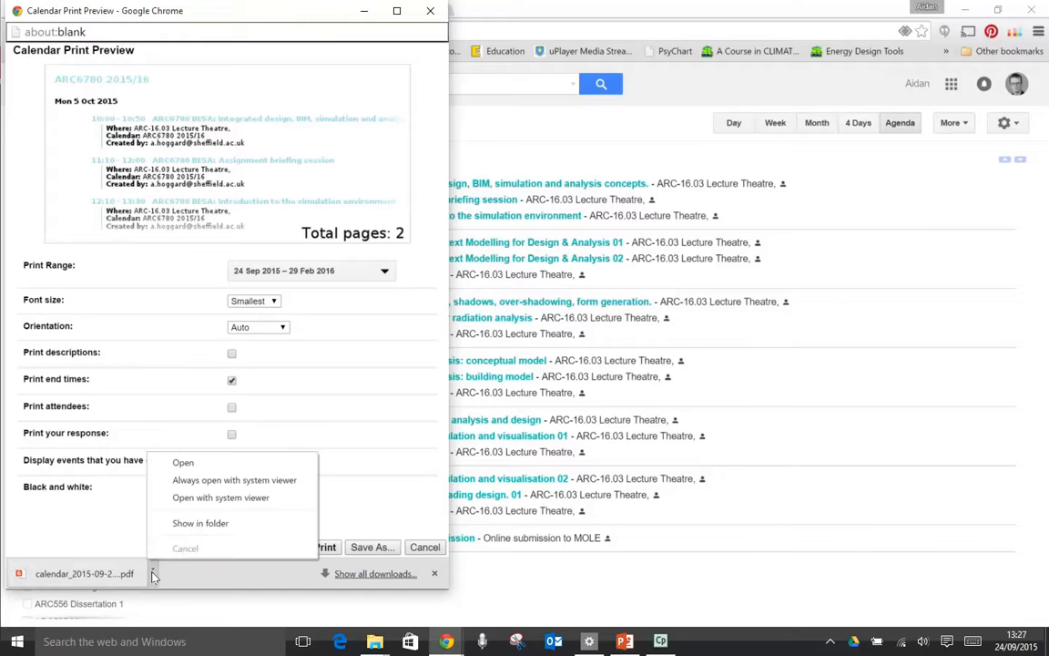
left_click(193, 500)
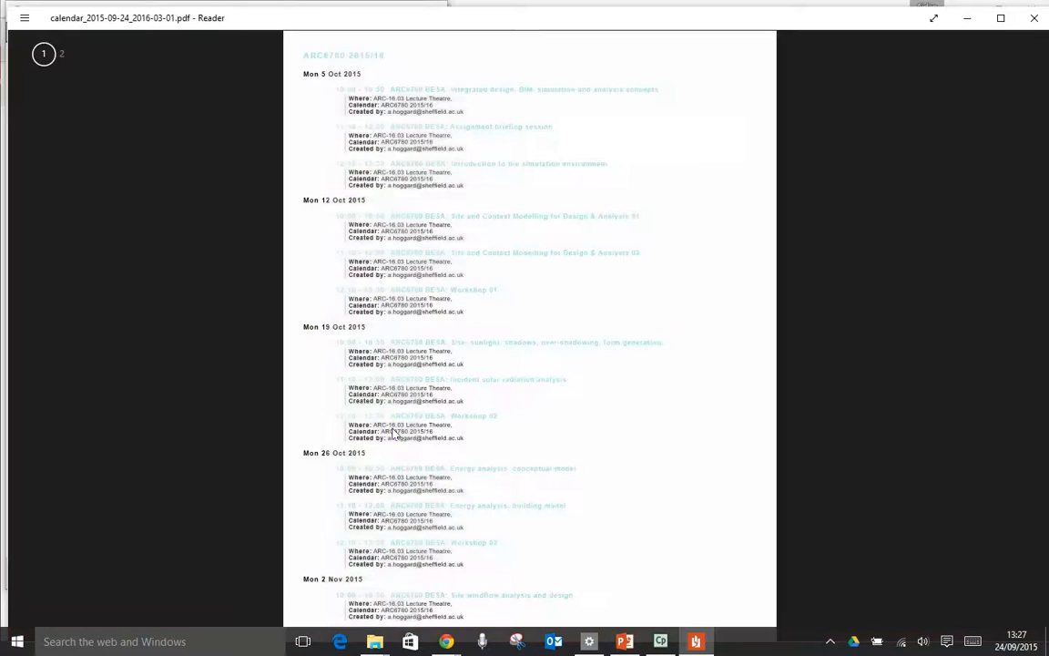
scroll(413, 259, "down", 6)
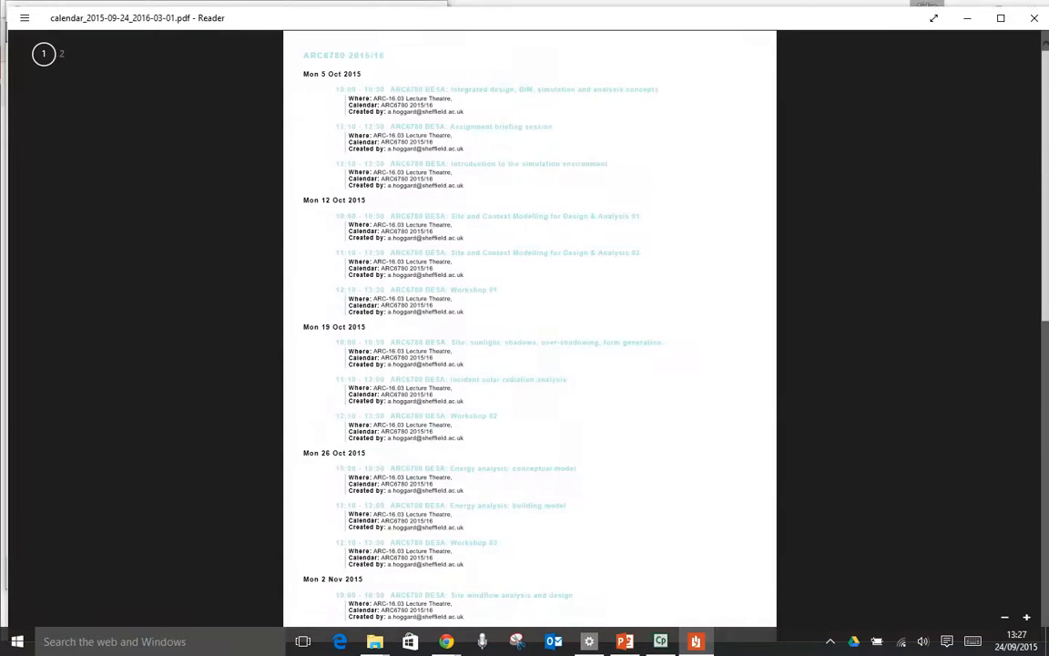
scroll(530, 328, "up", 5)
scroll(497, 301, "down", 5)
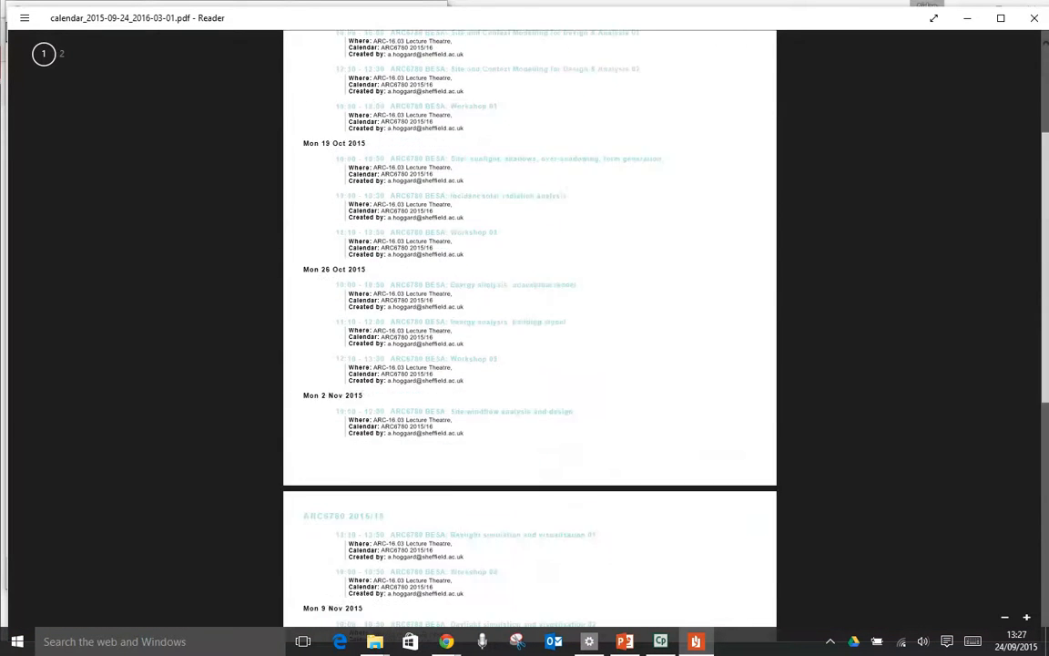
scroll(497, 301, "up", 6)
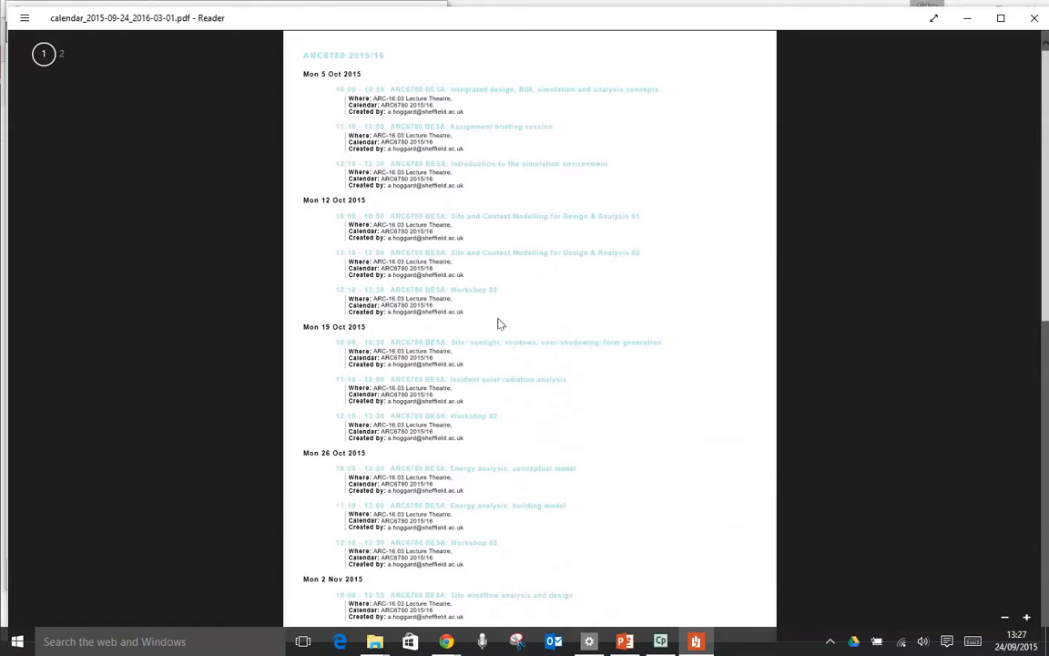
scroll(501, 346, "down", 4)
Step: Switch the calendar PDF to the two-page view so both pages sit side by side
right_click(510, 391)
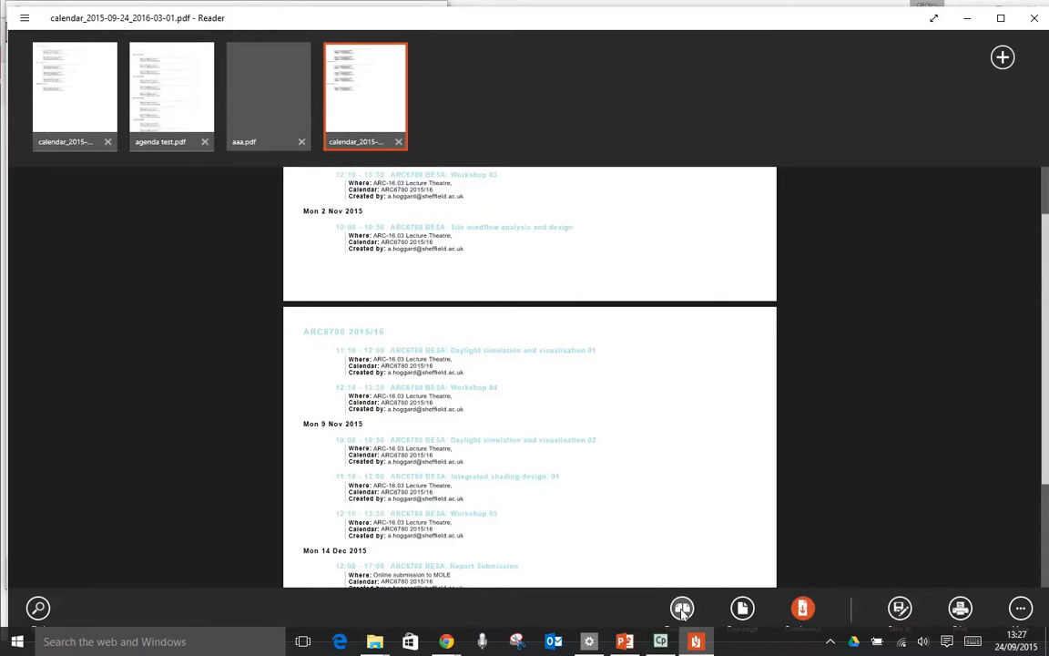
left_click(683, 609)
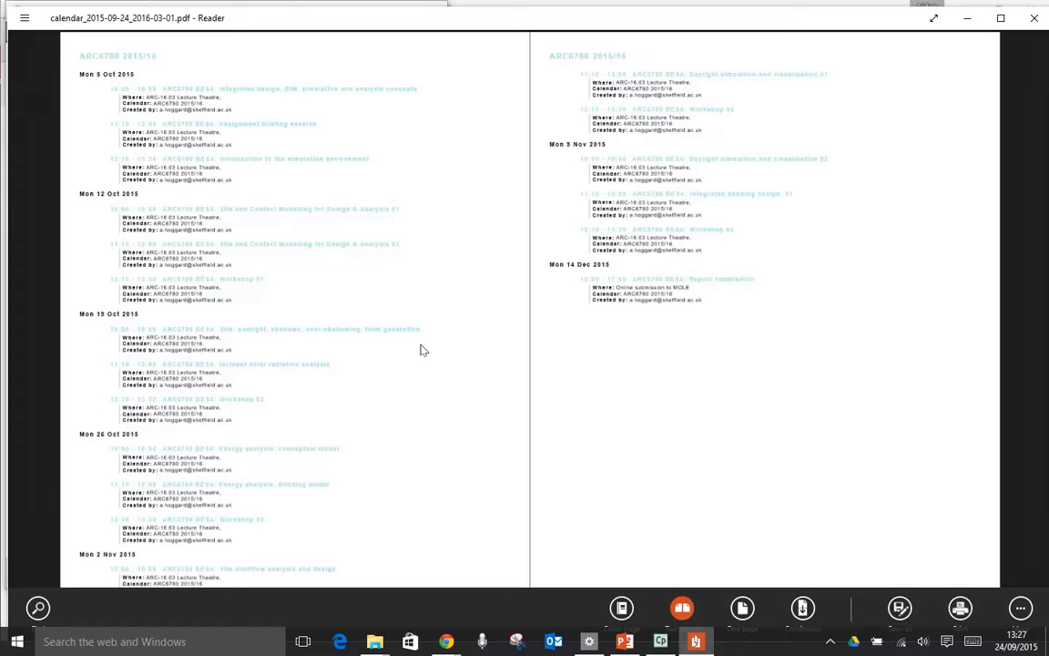
left_click(423, 349)
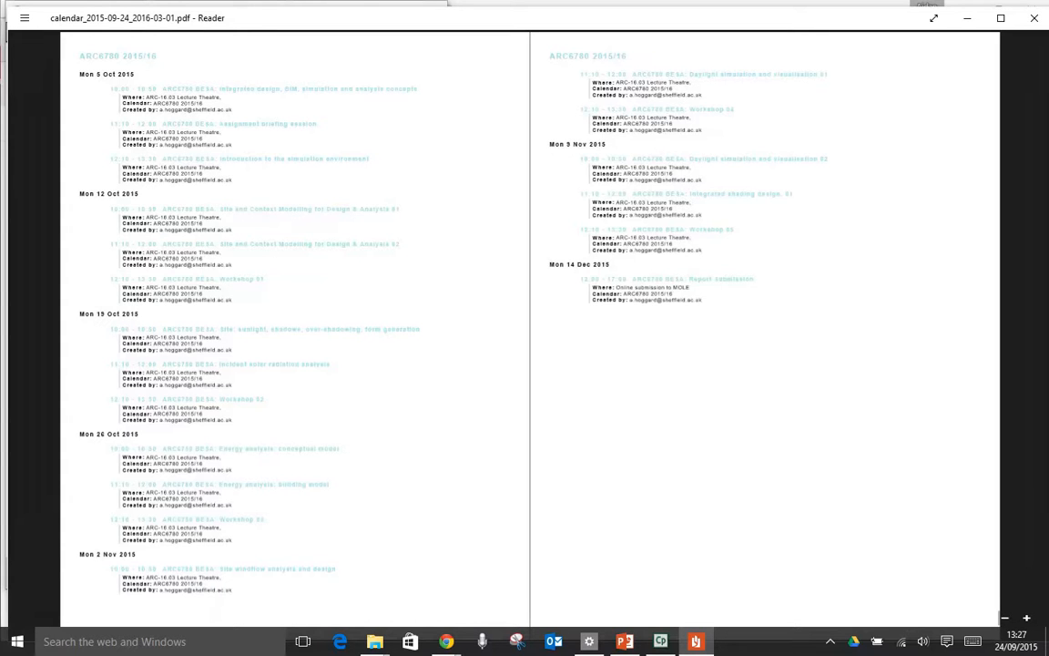
Step: Select all the timetable text across both PDF pages, copy it, and clear the selection
left_click_drag(706, 301, 73, 53)
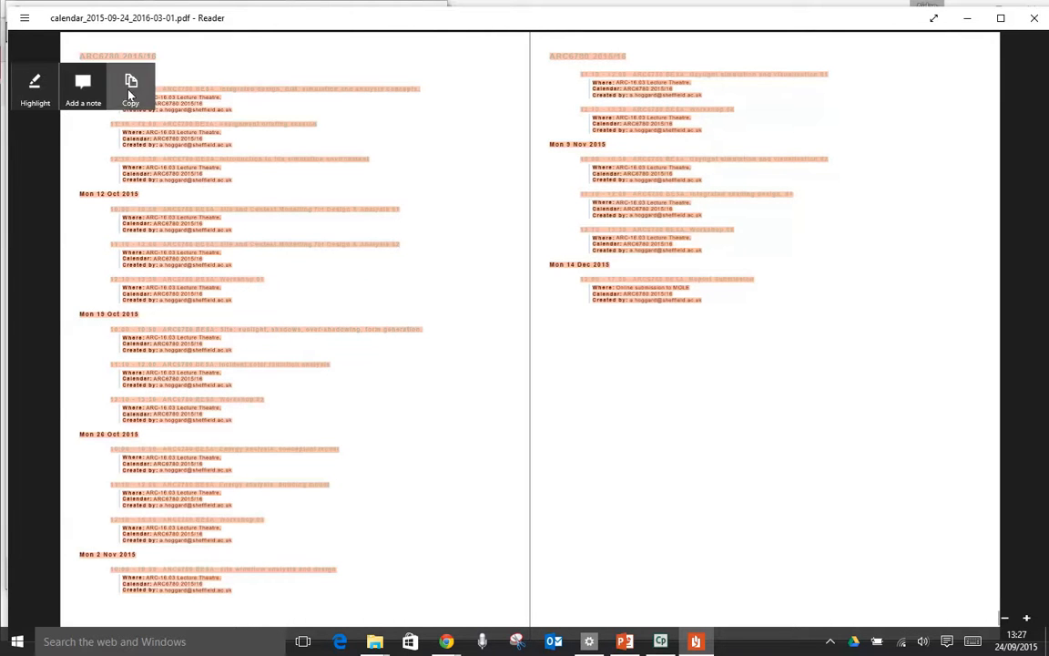
left_click(128, 92)
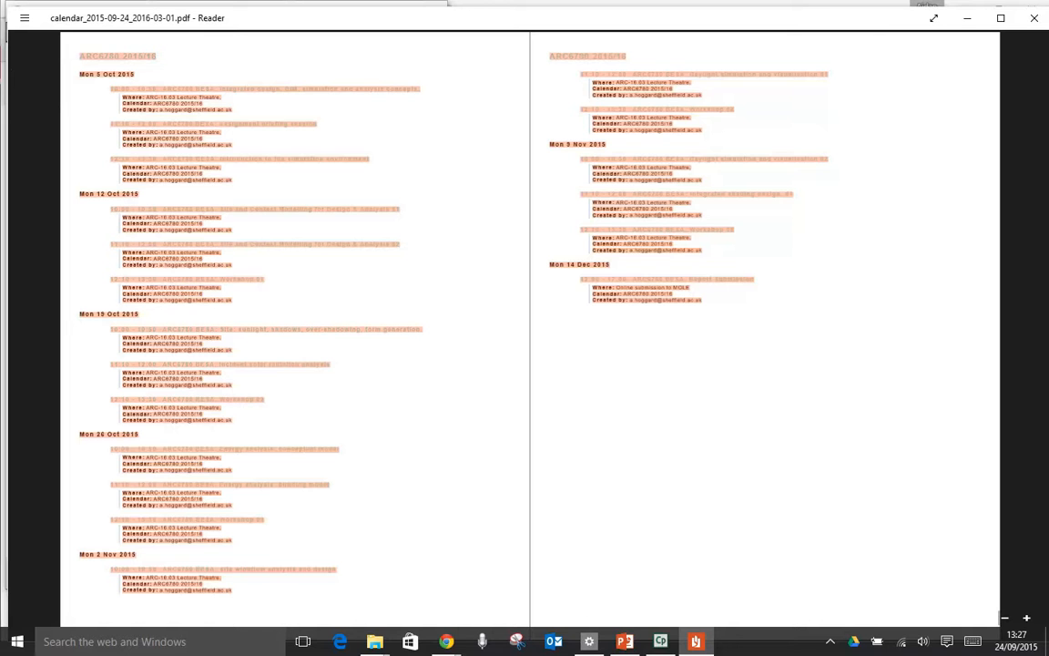
left_click(527, 390)
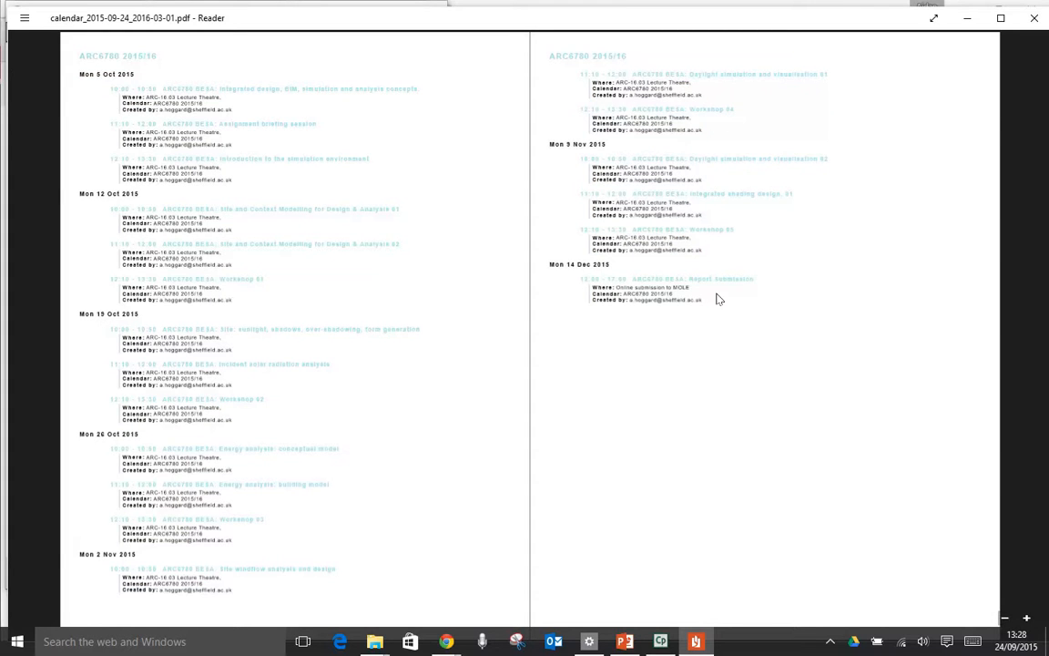
Step: Close the PDF viewer and the calendar print preview to return to the agenda
left_click(1034, 18)
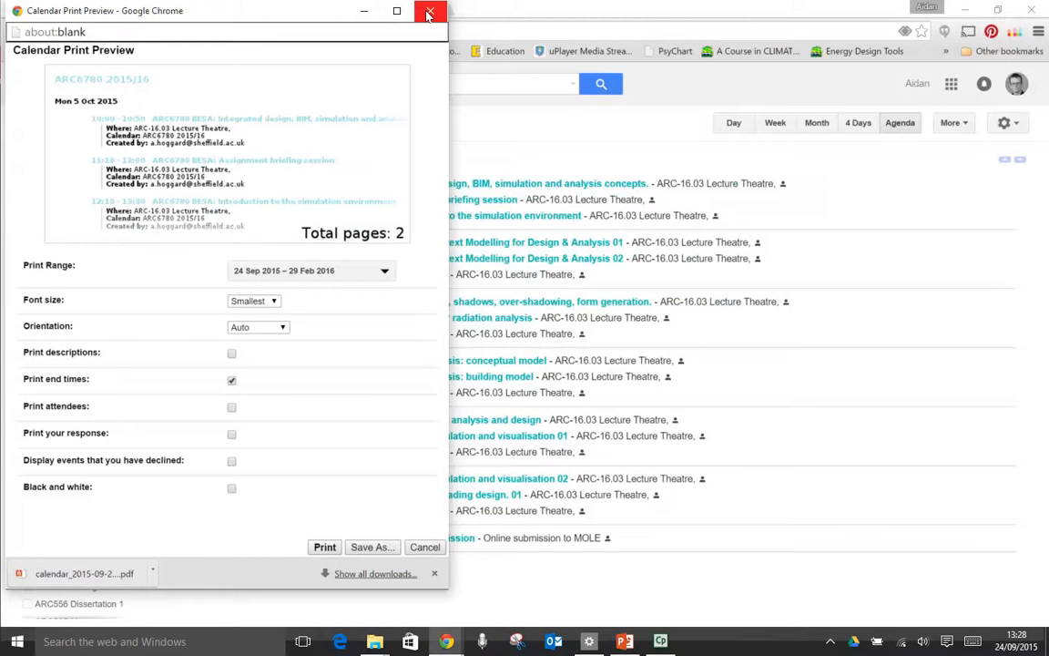
left_click(369, 548)
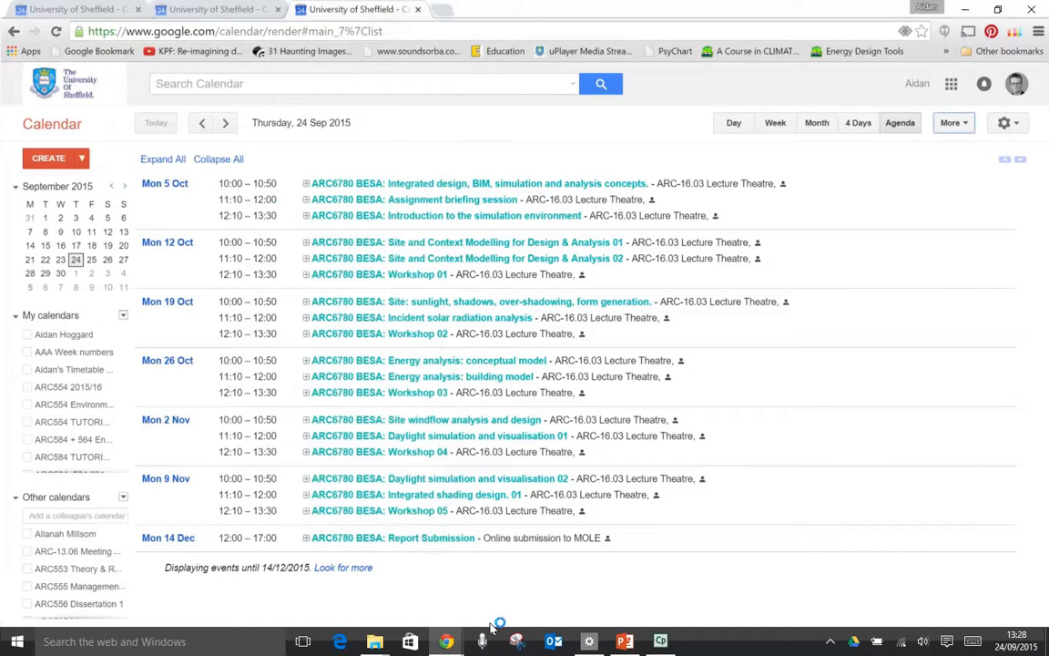
left_click(661, 643)
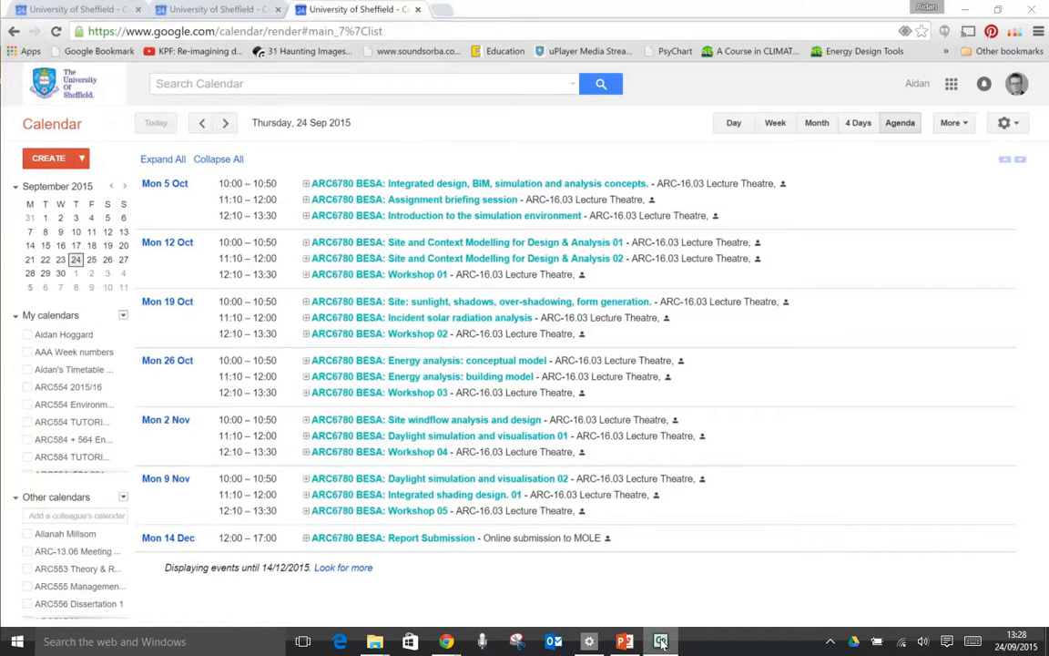